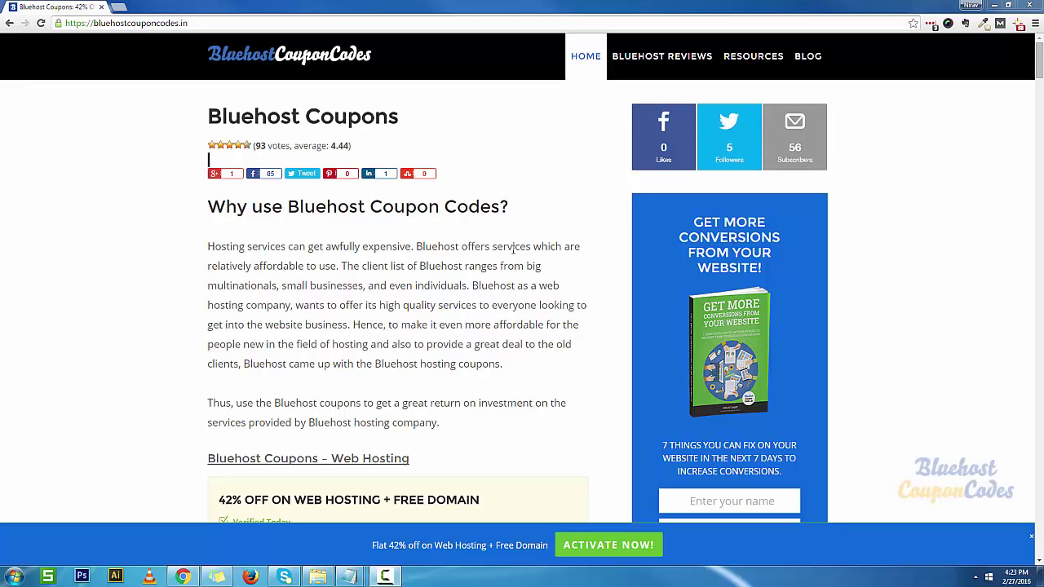
- Open the Bluehost India offer from the coupon page and start an order for the Standard IN Linux hosting plan
scroll(460, 229, down, 2)
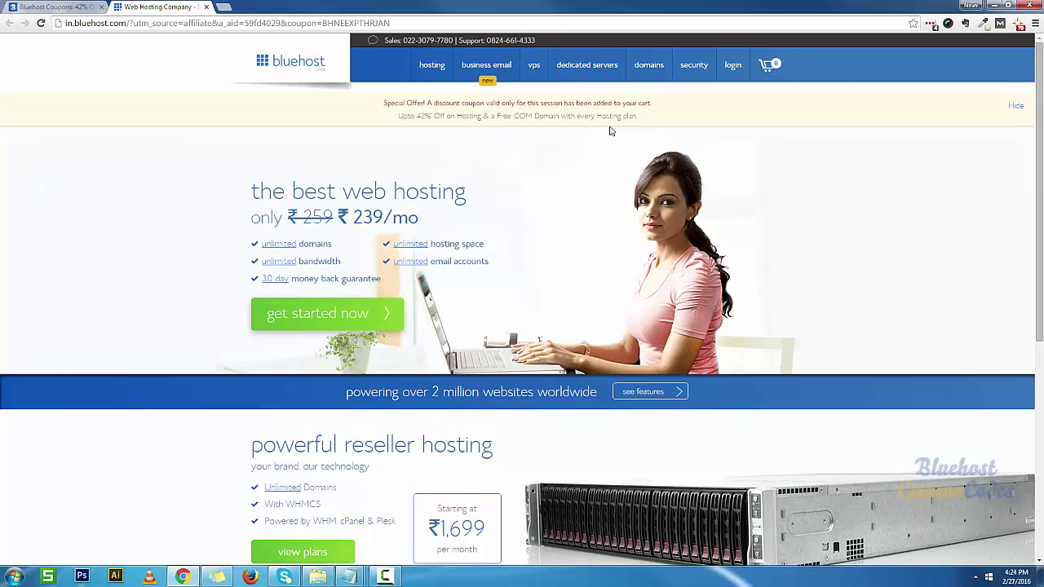
click(349, 314)
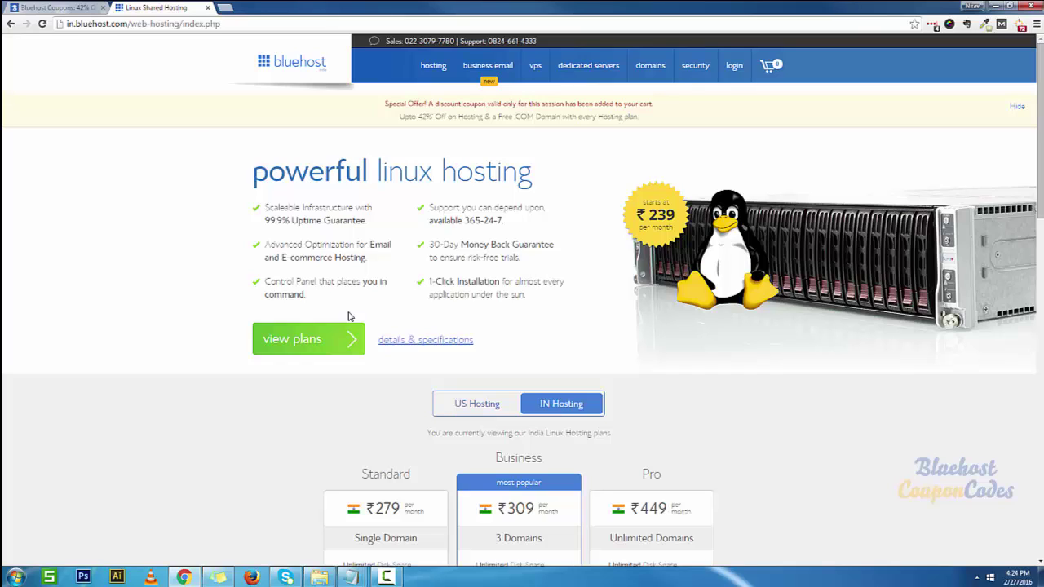
scroll(604, 313, down, 3)
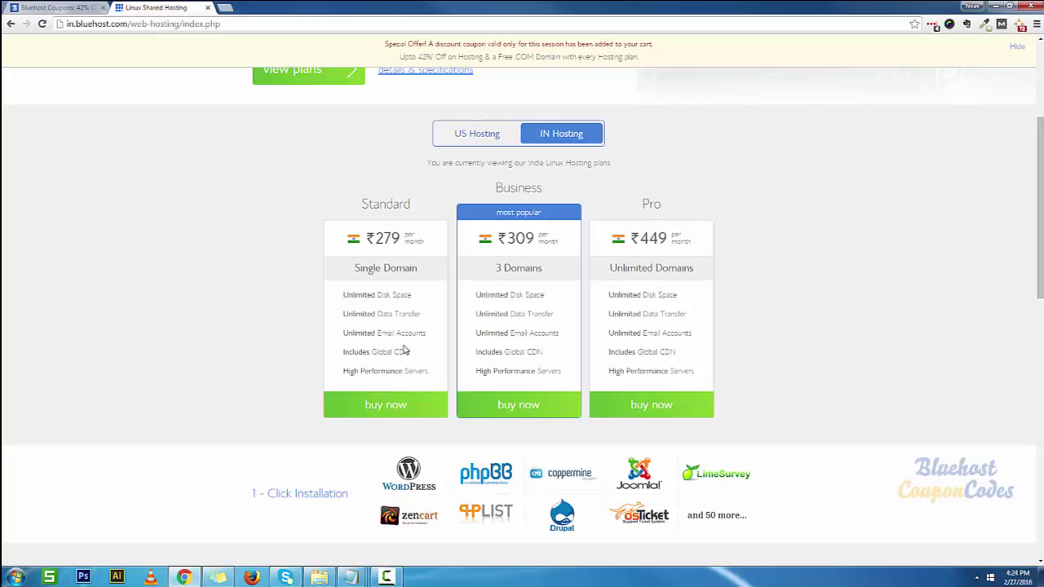
click(386, 414)
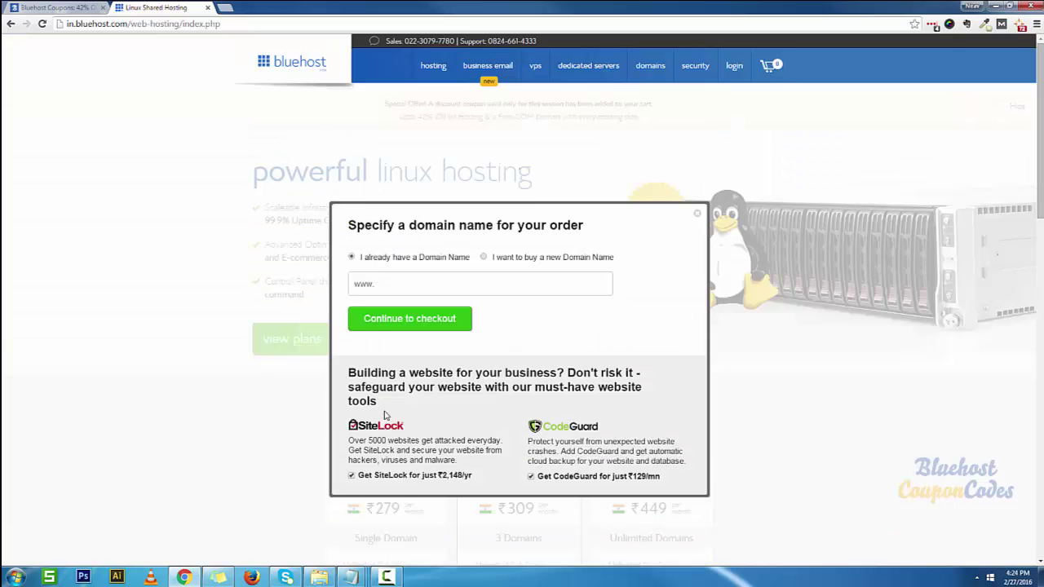
- Choose to buy a new domain name and deselect the SiteLock and CodeGuard add-ons
click(483, 257)
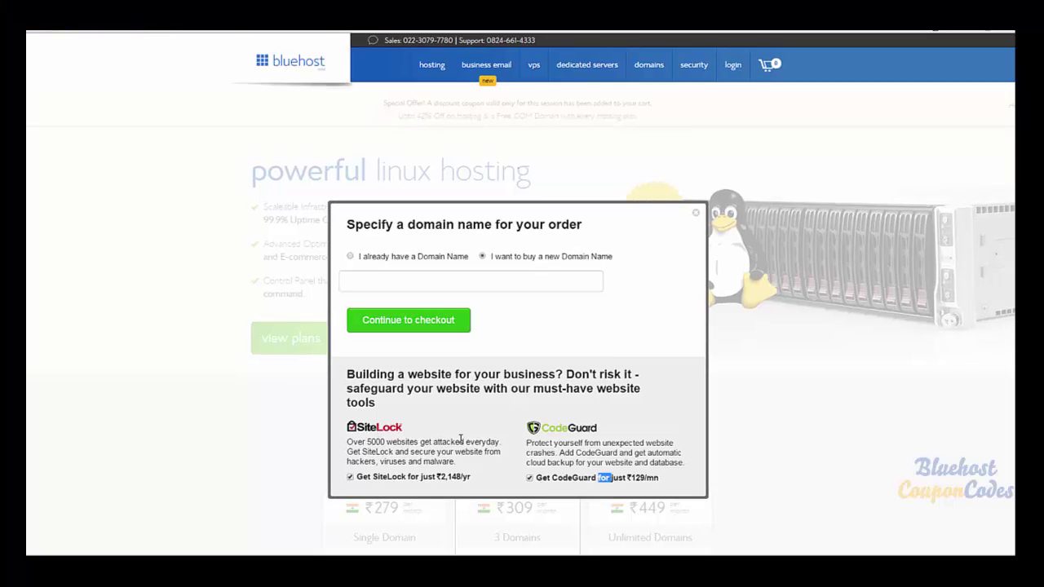
click(351, 477)
click(530, 478)
click(469, 280)
text(www.)
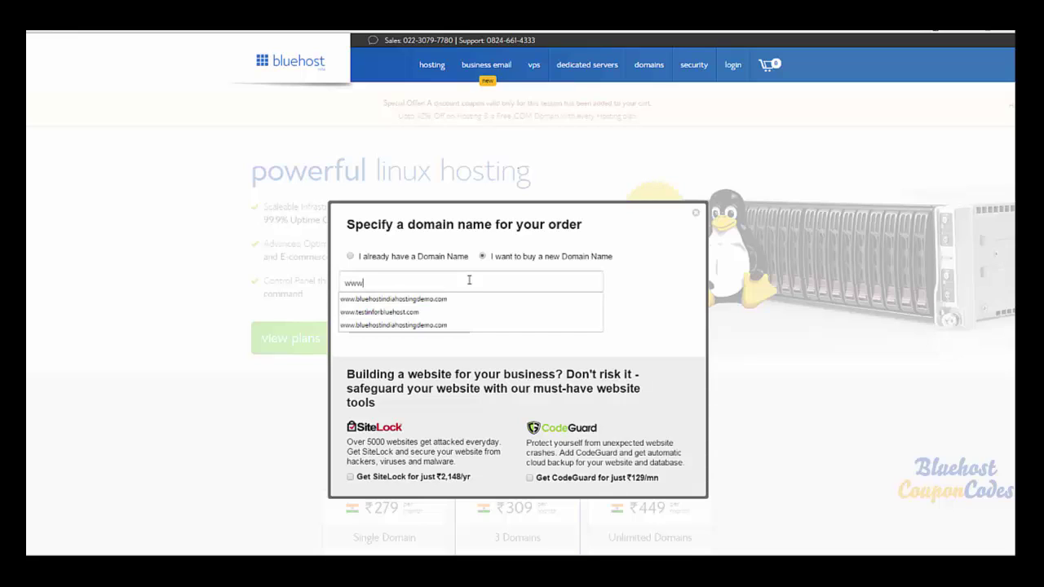
key(Down)
key(Down)
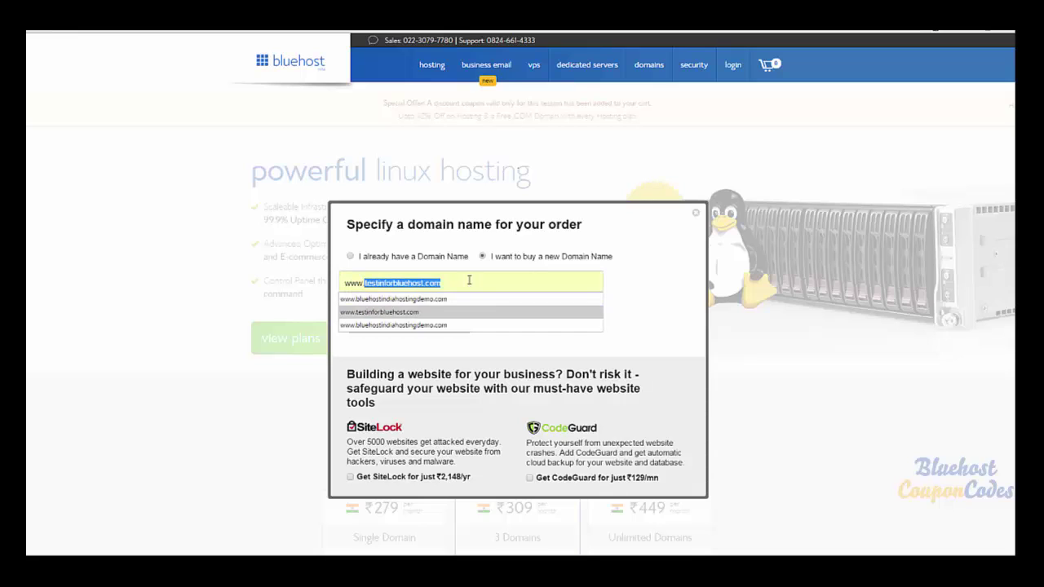
key(Return)
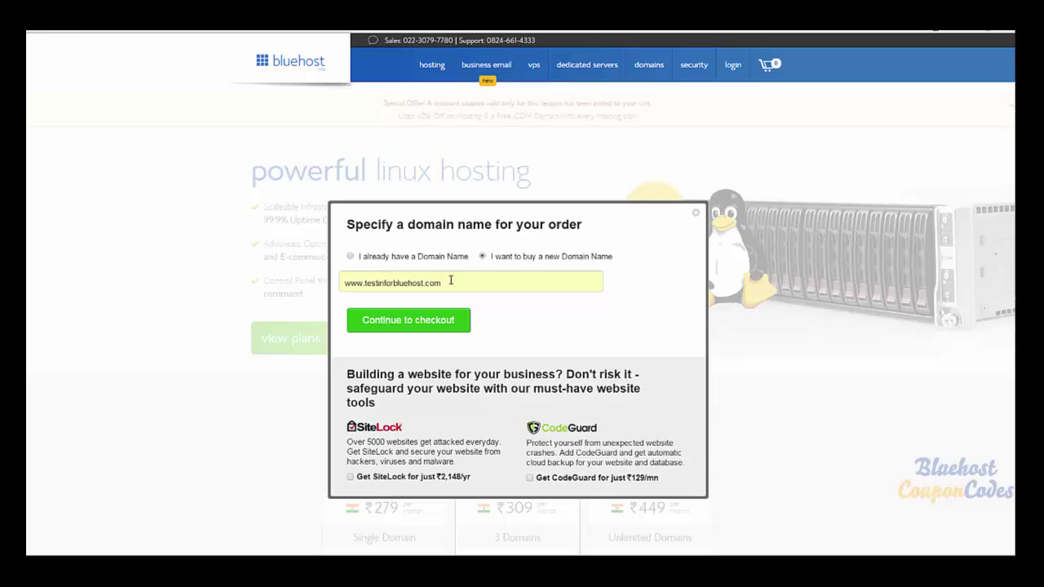
key(Down)
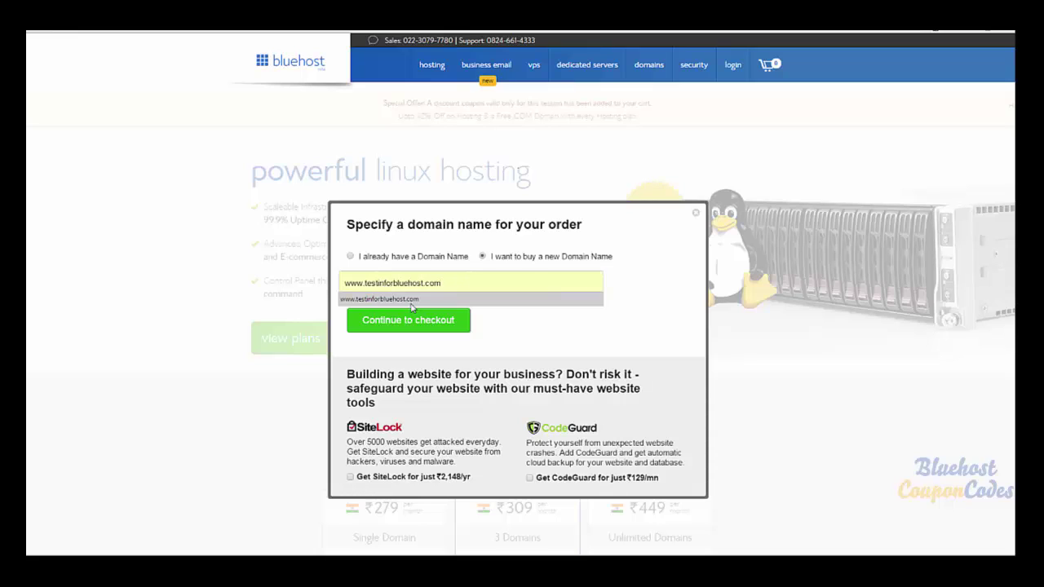
key(Left)
key(Left)
key(Left)
key(Left)
key(Left)
key(Left)
key(Left)
key(Left)
key(Left)
key(Left)
key(Left)
key(Left)
key(Left)
key(Left)
key(Left)
text(g)
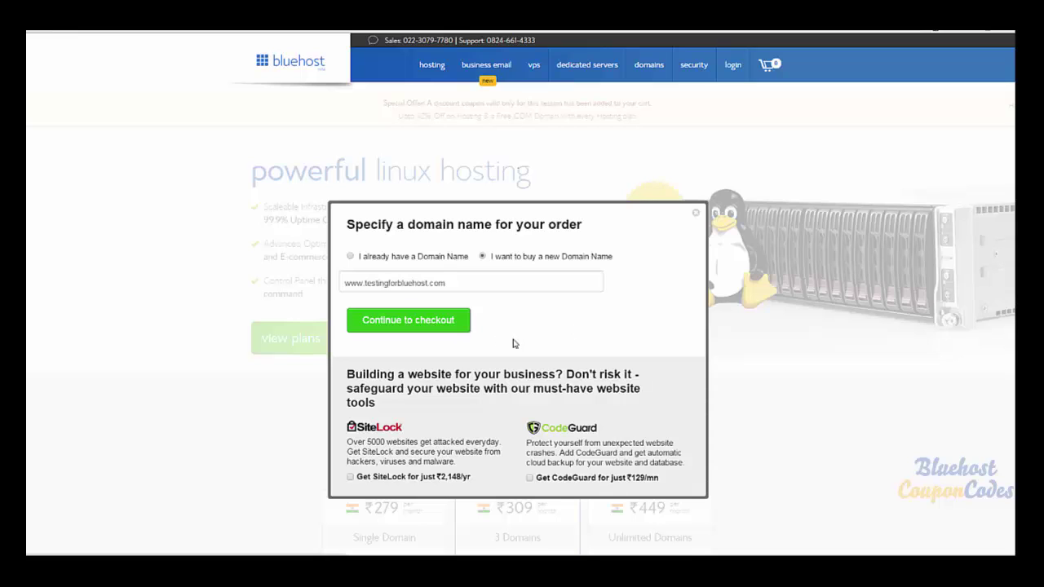
key(Return)
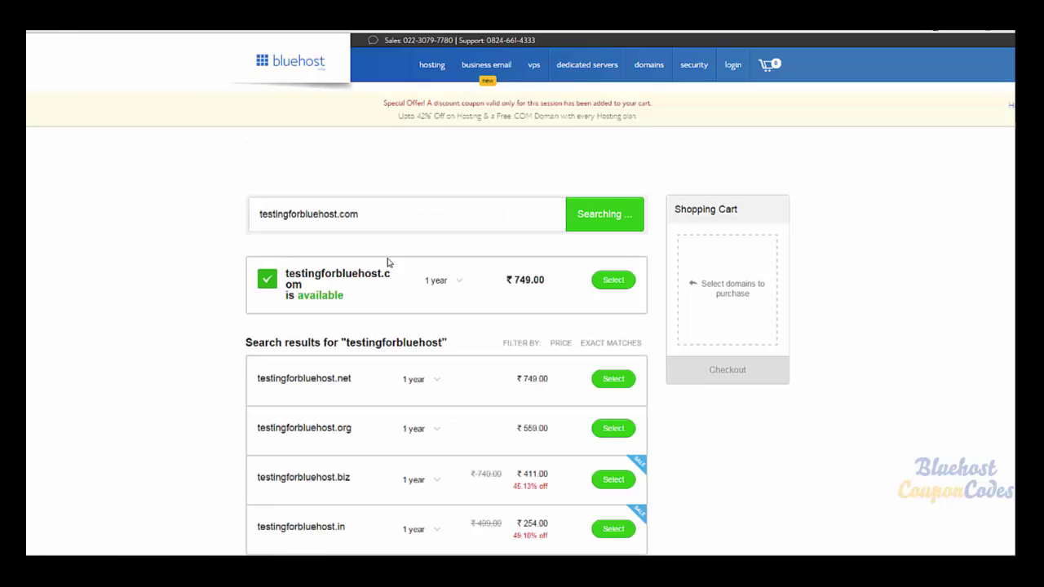
- Add testingforbluehost.com to the cart for 1 year, review the alternative domain prices and proceed to checkout
click(608, 287)
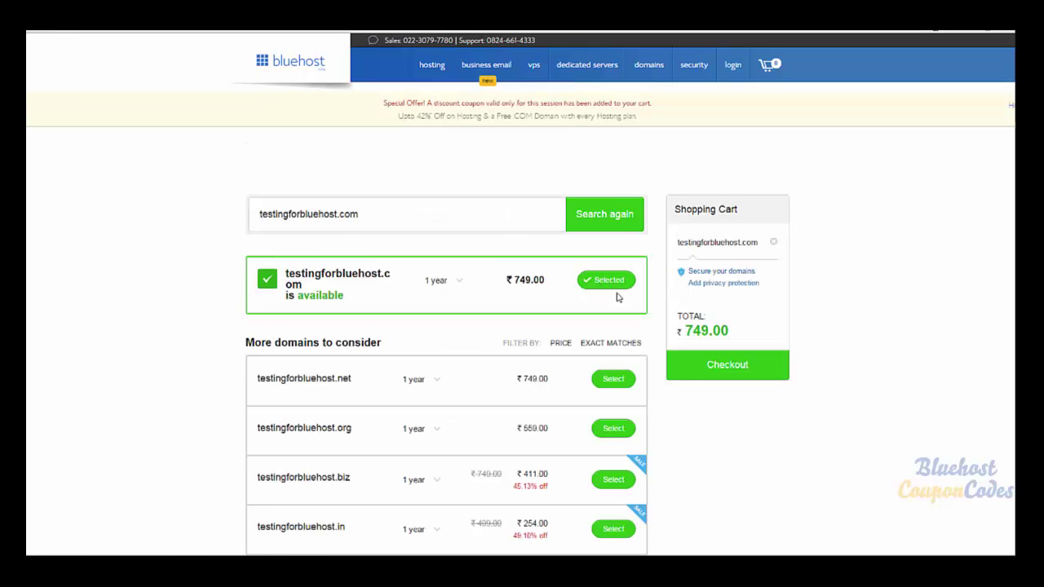
scroll(606, 302, down, 1)
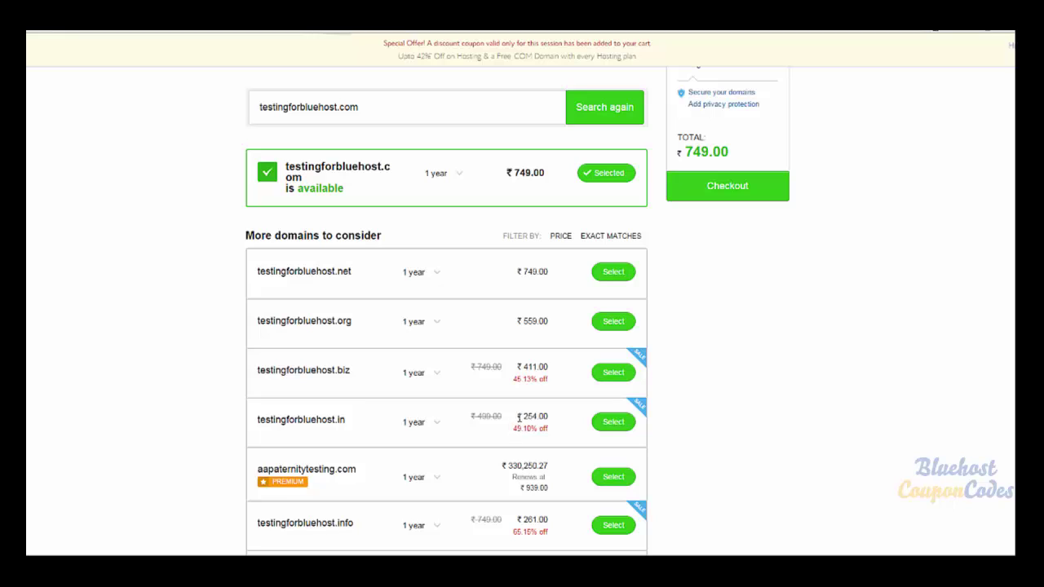
drag(502, 417, 548, 417)
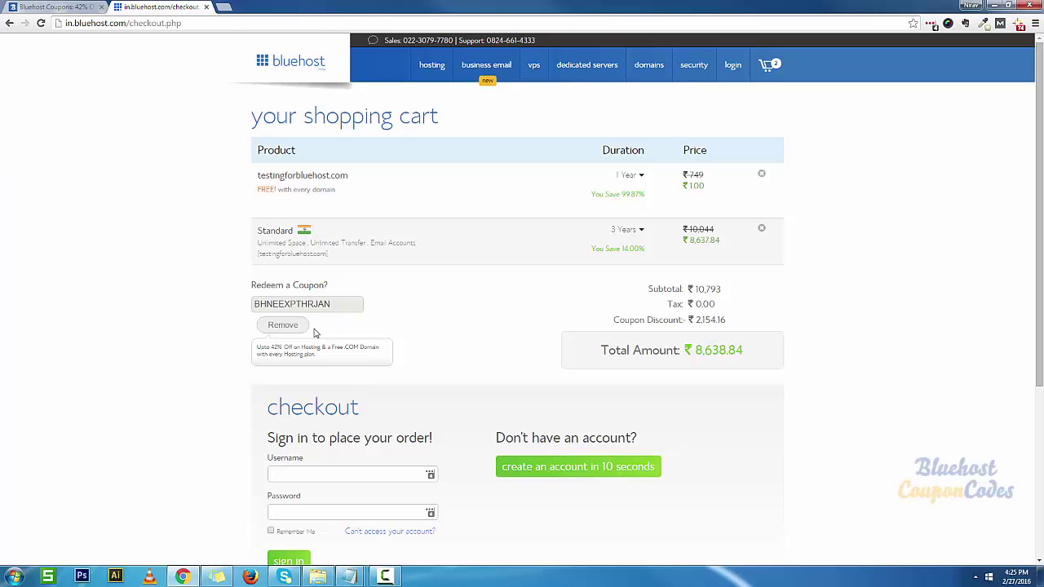
- Set the Standard hosting plan's duration to 1 year and check the coupon saving on it
click(628, 230)
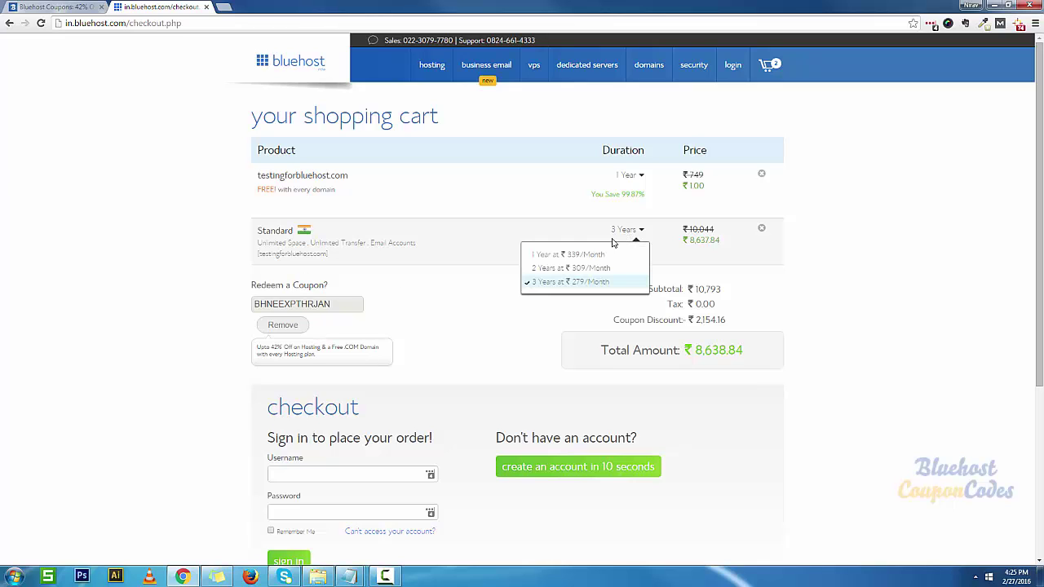
click(578, 256)
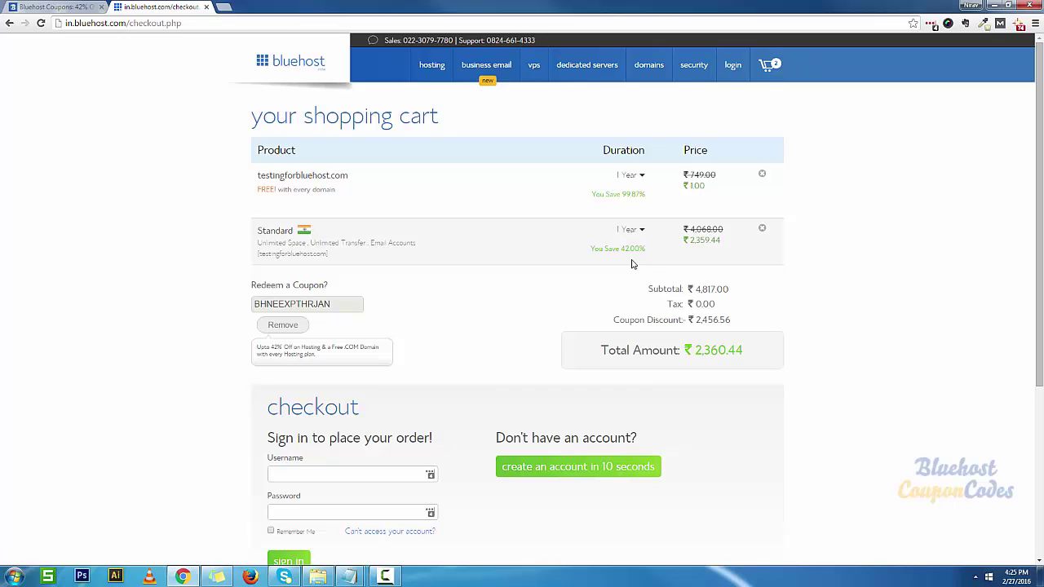
click(632, 230)
click(698, 237)
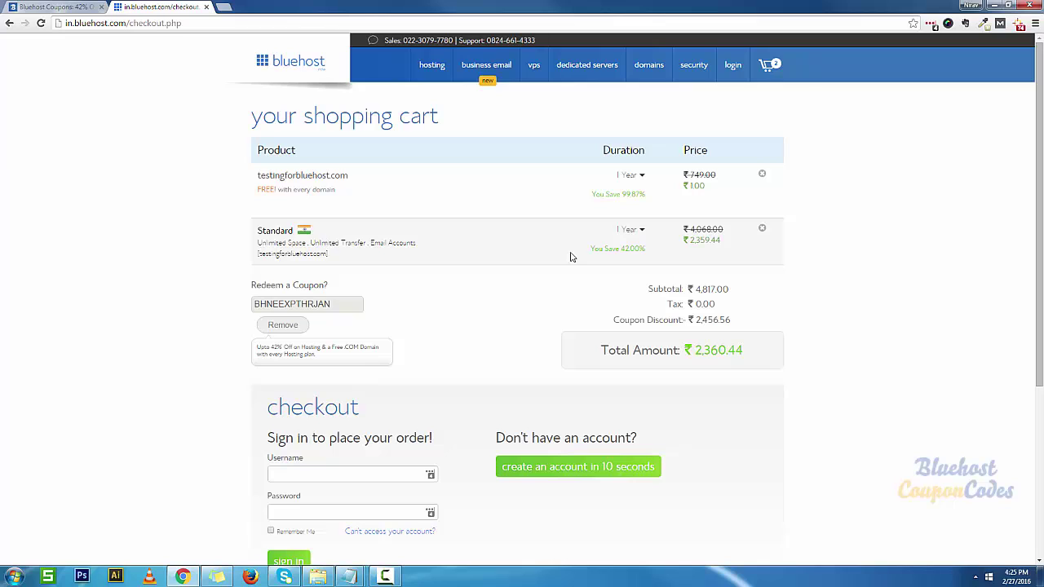
drag(622, 249, 646, 249)
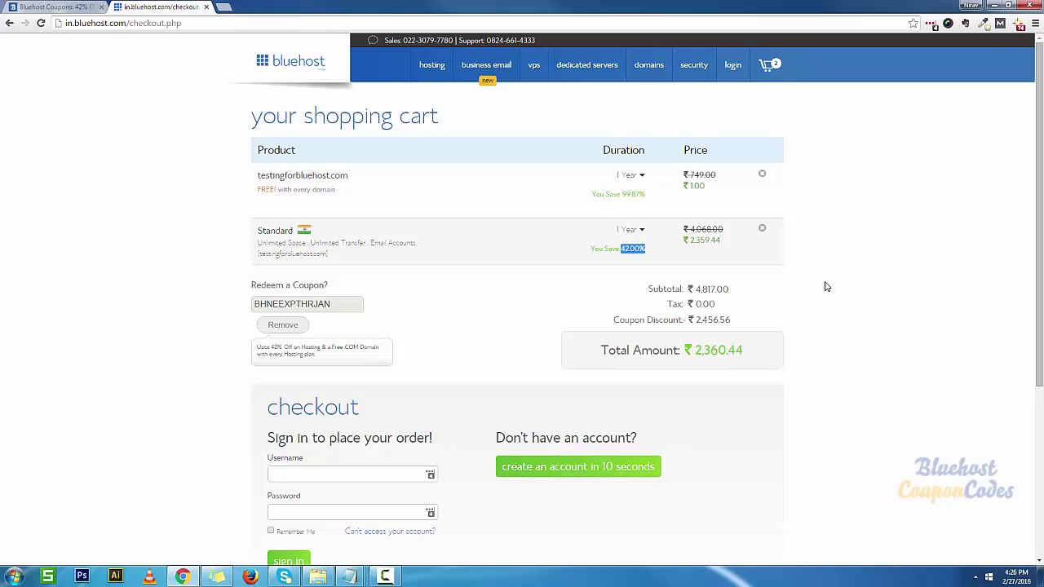
- Submit the completed sign-up form at checkout to create the customer's account
scroll(821, 286, down, 10)
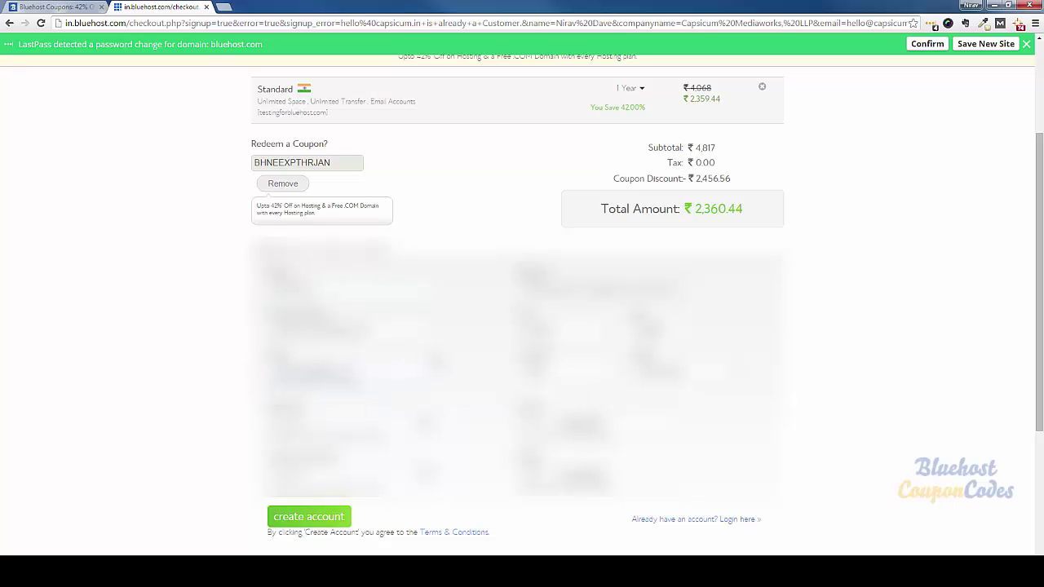
scroll(318, 473, down, 1)
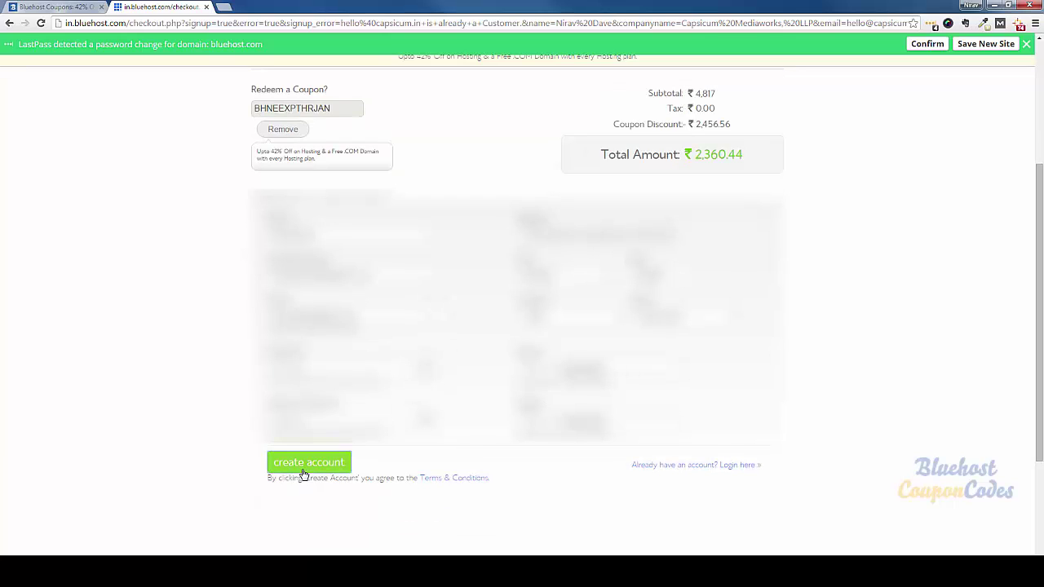
click(303, 470)
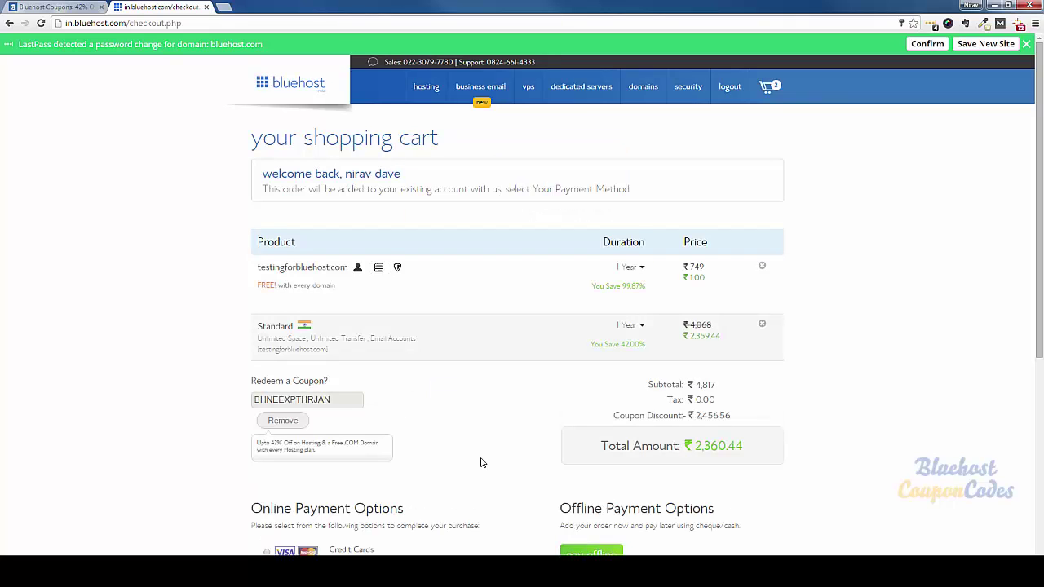
- Choose Netbanking / Debit Card as the online payment option and proceed to pay online
scroll(481, 462, down, 2)
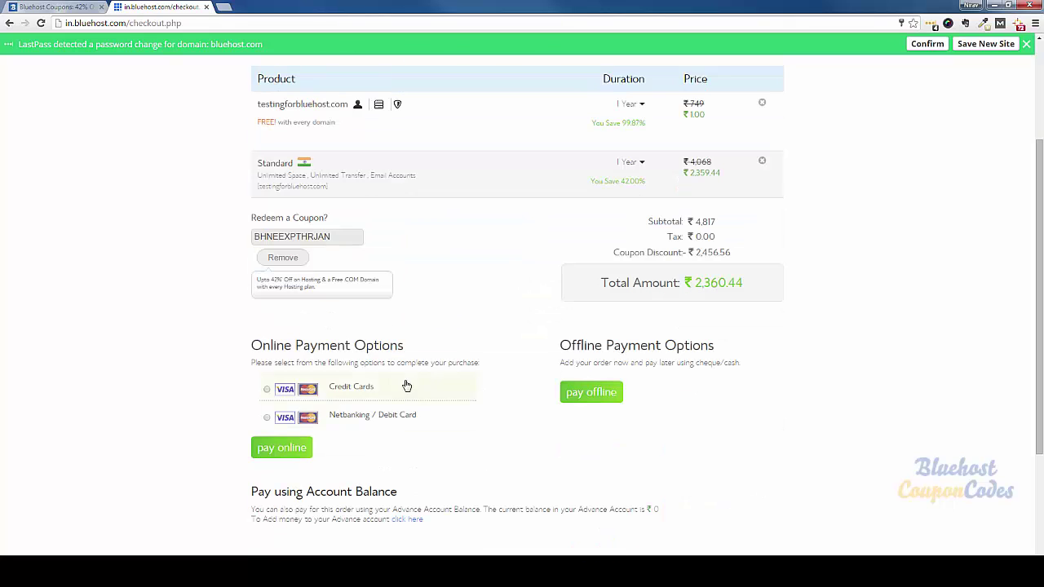
click(268, 418)
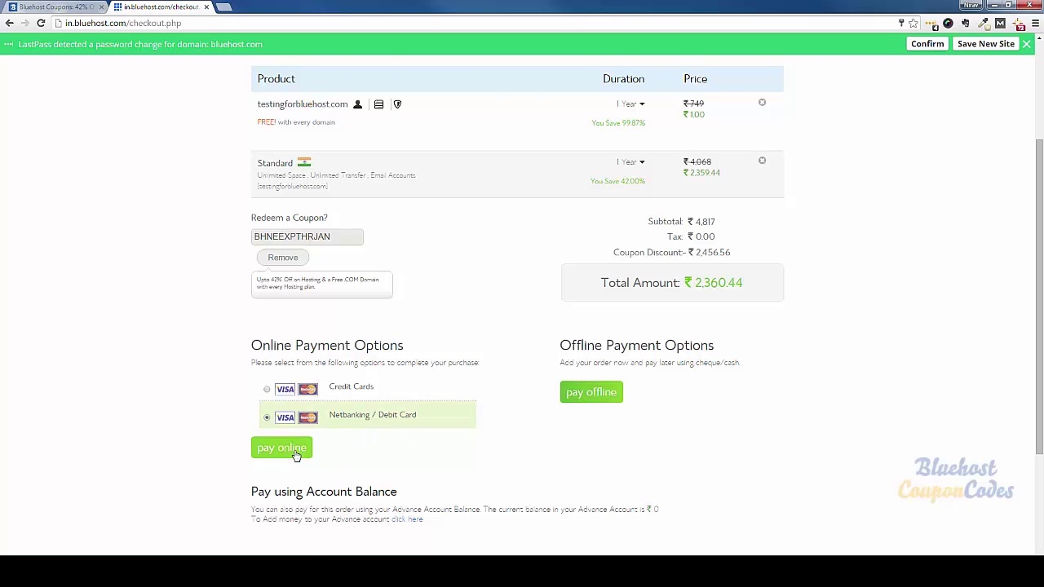
click(281, 448)
scroll(652, 457, down, 2)
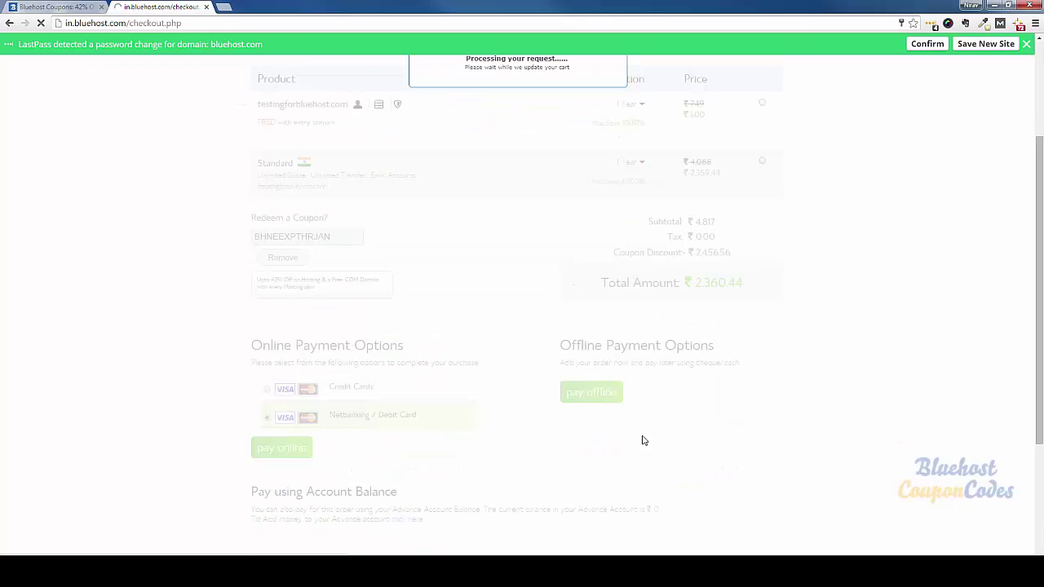
scroll(590, 345, up, 2)
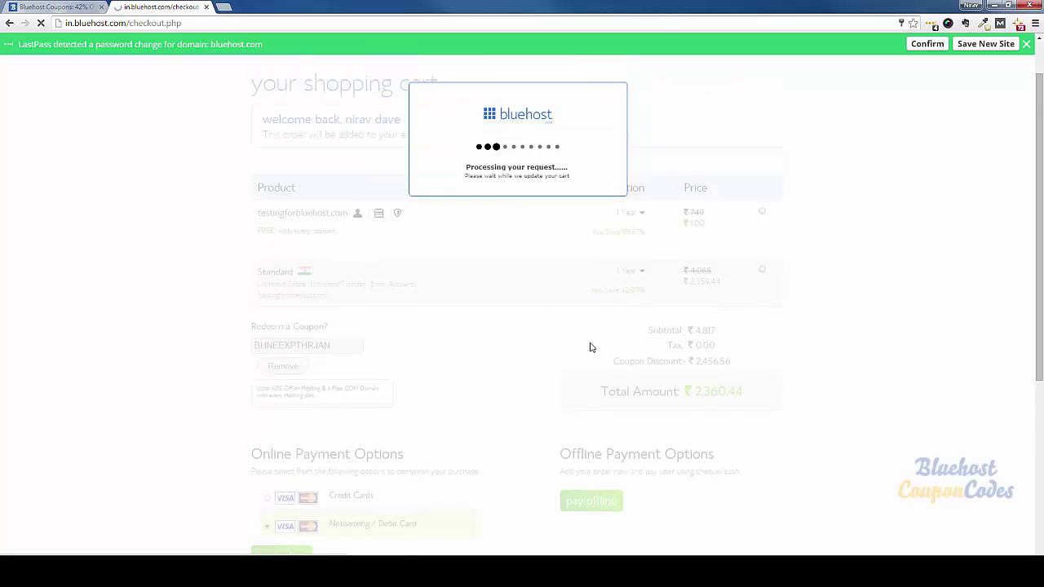
scroll(590, 346, up, 1)
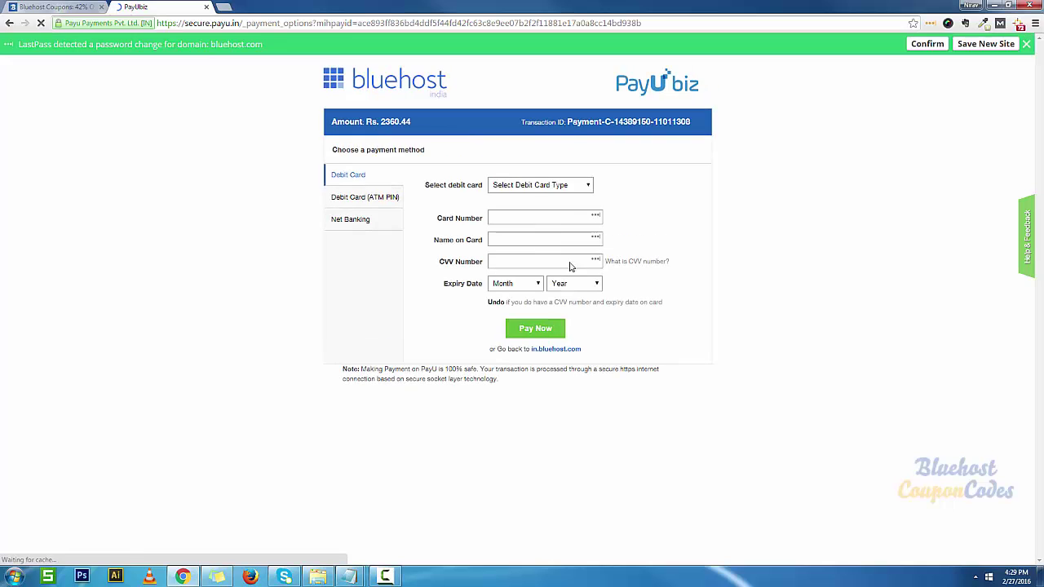
click(380, 202)
click(532, 186)
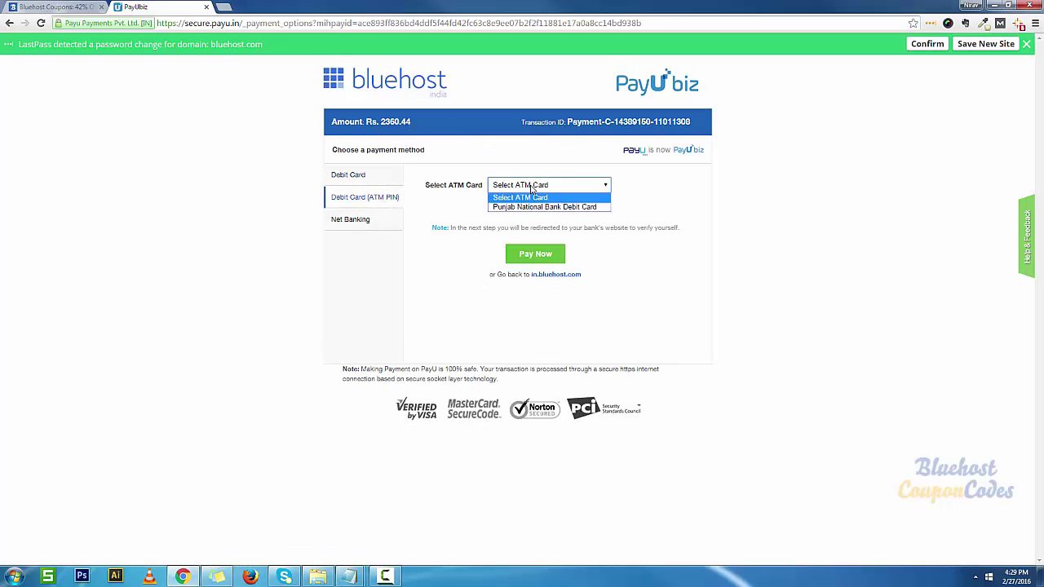
click(377, 180)
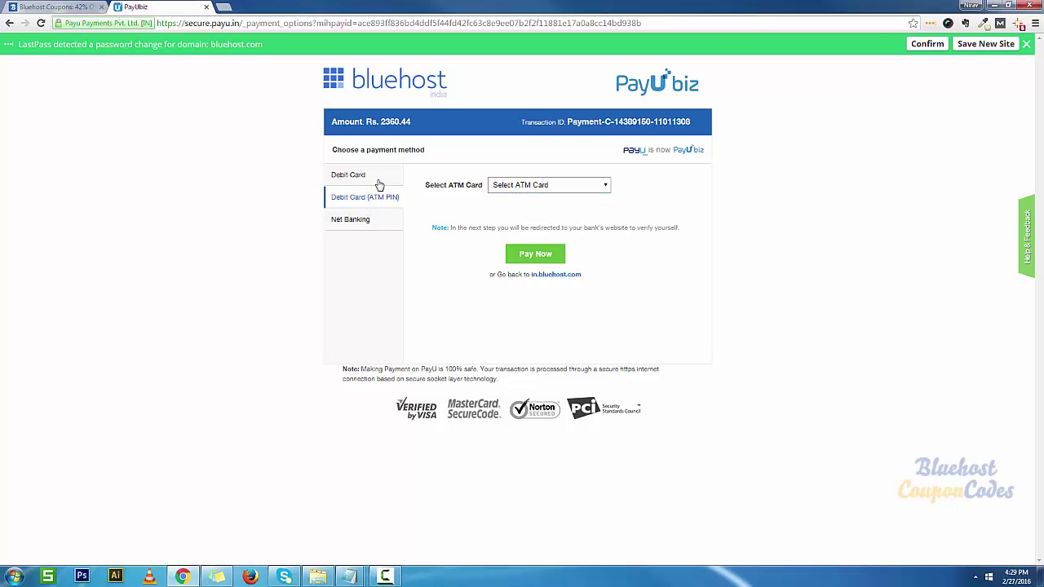
- Choose Visa Debit Cards as the debit card type, provide the card details and submit the payment
click(526, 186)
click(530, 215)
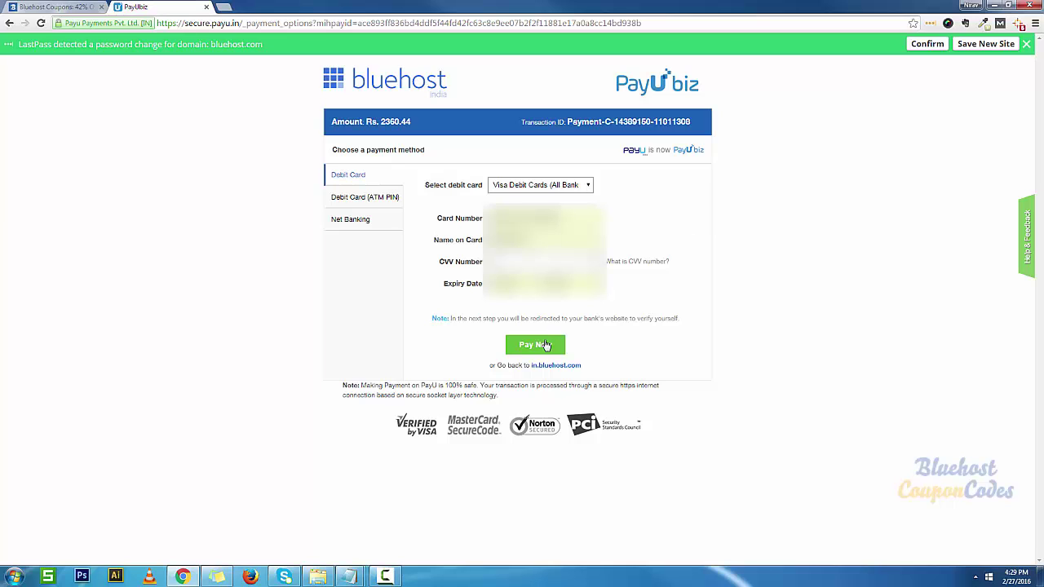
click(545, 345)
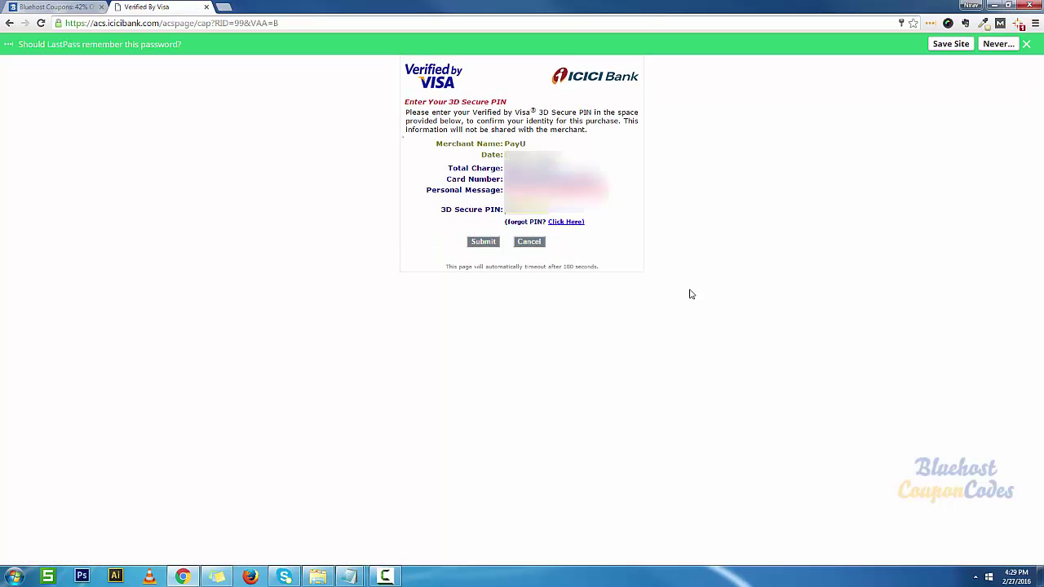
- Submit the 3D Secure PIN to authorize the purchase and continue to the hosting control panel
click(484, 241)
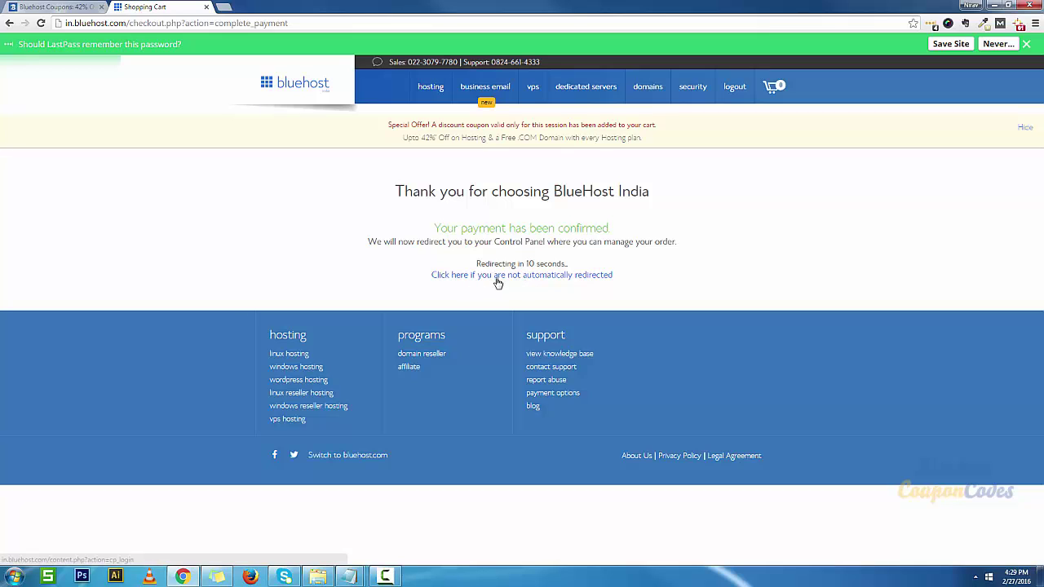
click(496, 280)
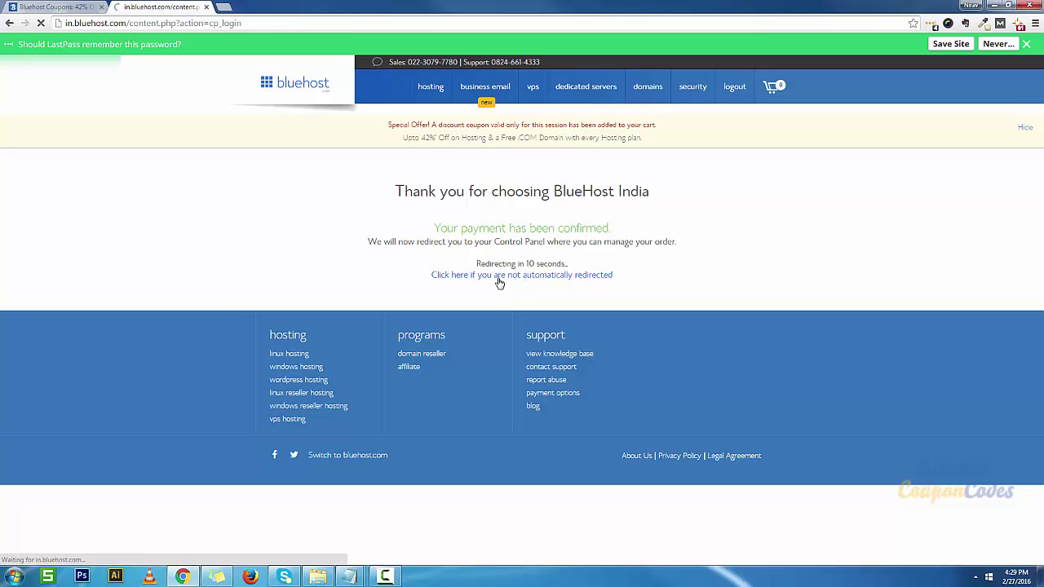